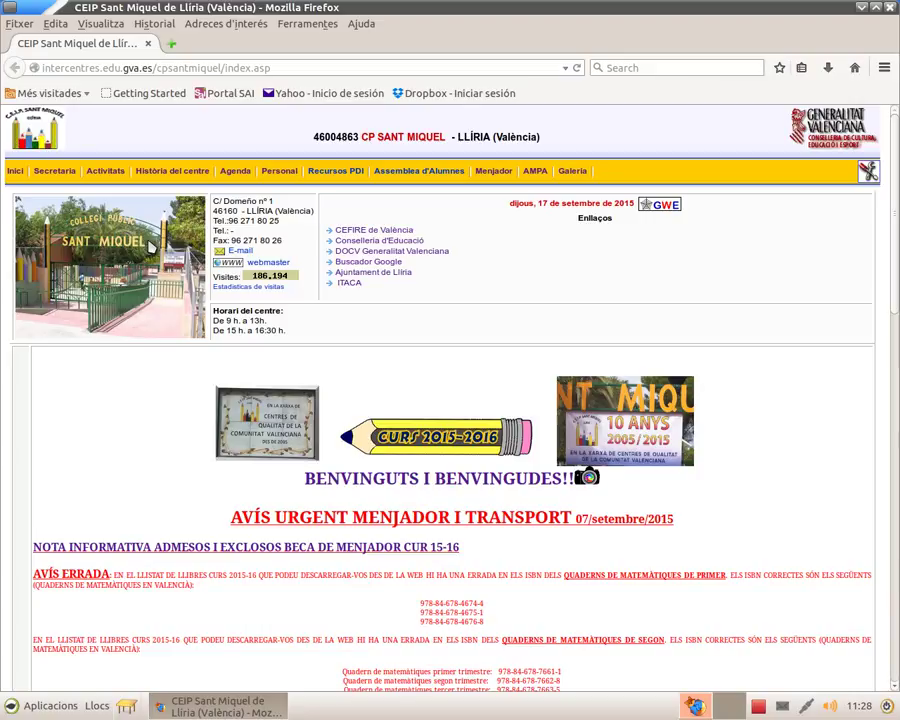
# Search the web for "santillana virtual" and open the "Aula Virtual - Santillana Digital" result
pyautogui.click(673, 64)
pyautogui.write('santilla')
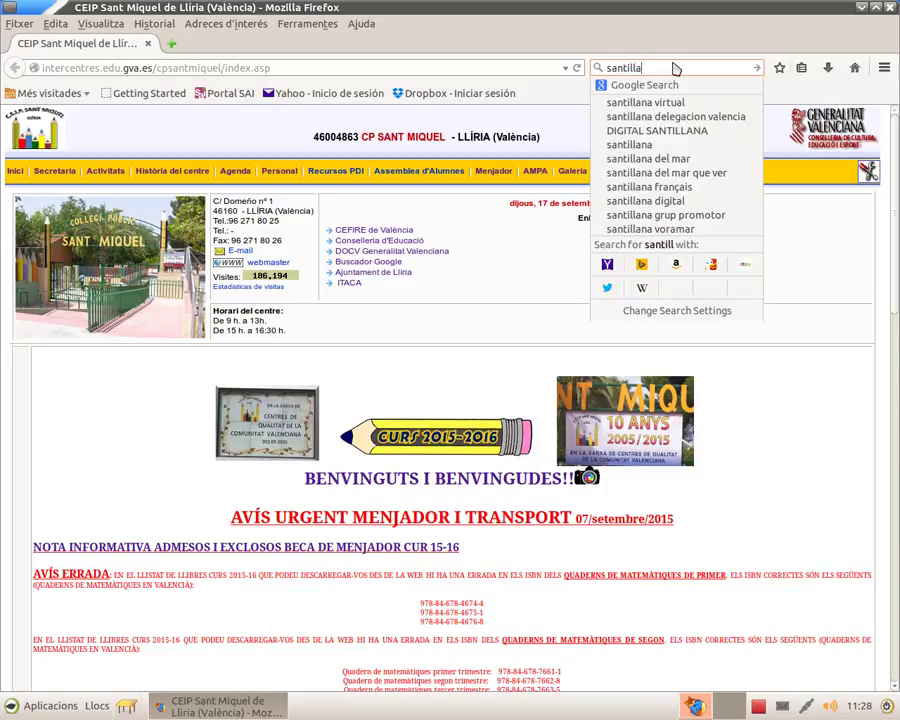
pyautogui.write('na virtual')
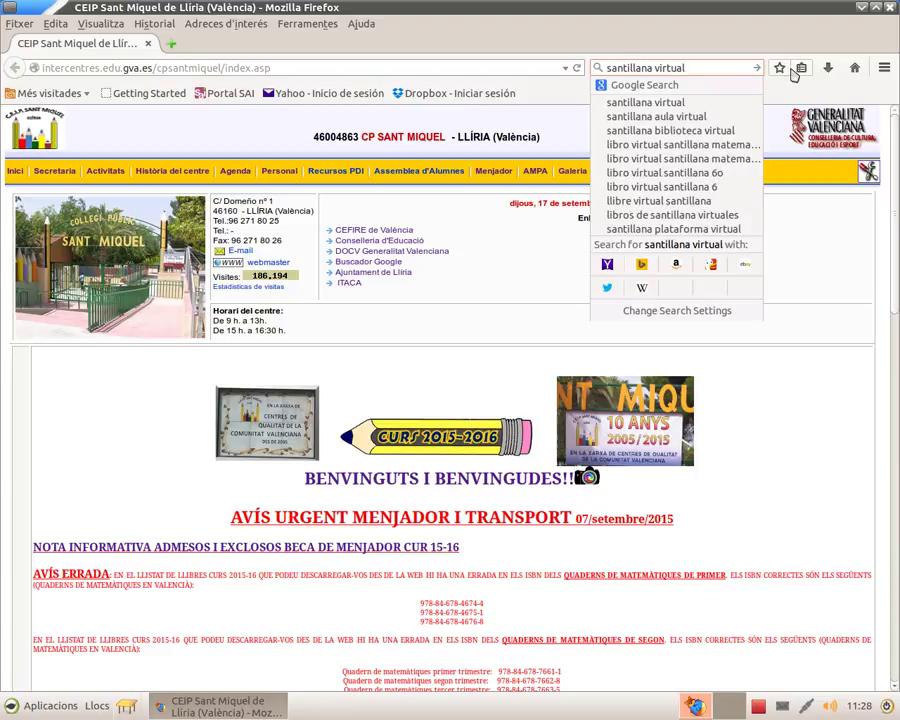
pyautogui.click(757, 68)
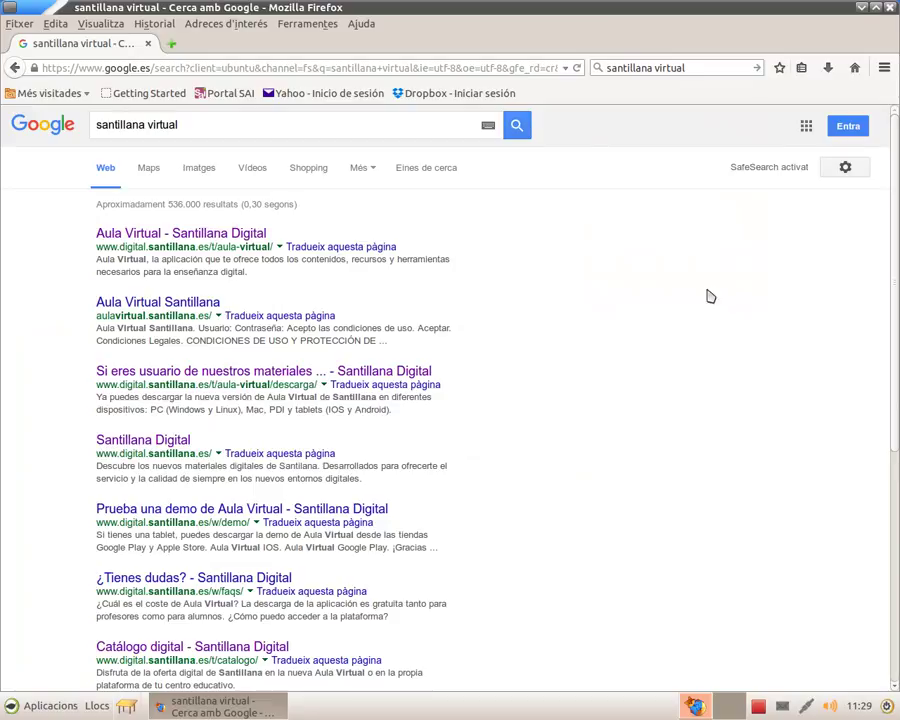
pyautogui.click(136, 244)
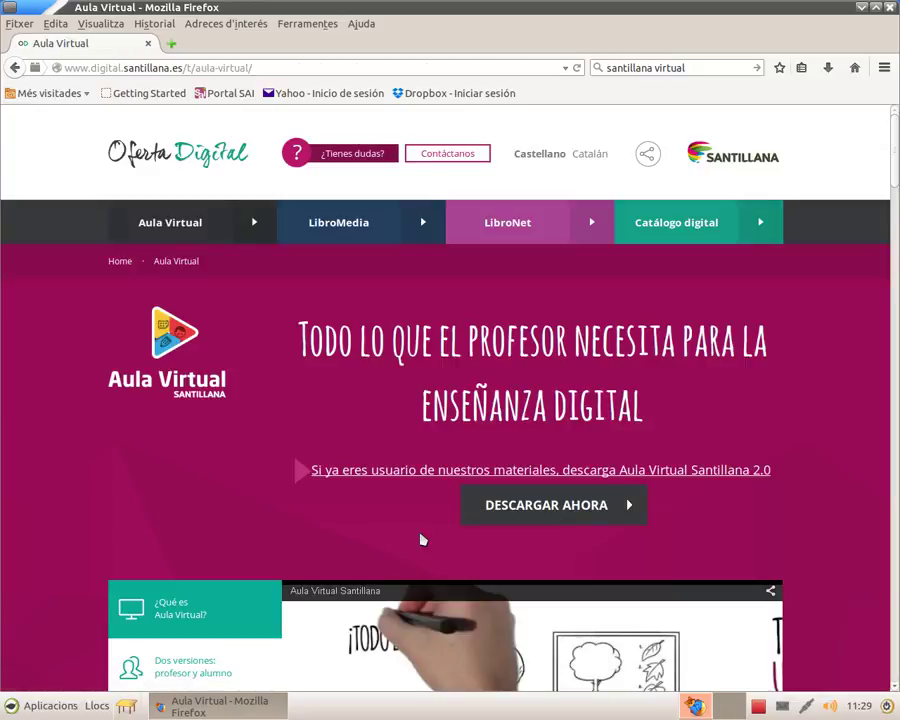
# Go to the Aula Virtual 2.0 downloads and save the desktop version's Linux zip file, aula_virtual_v2.0.1_linux.zip
pyautogui.click(553, 511)
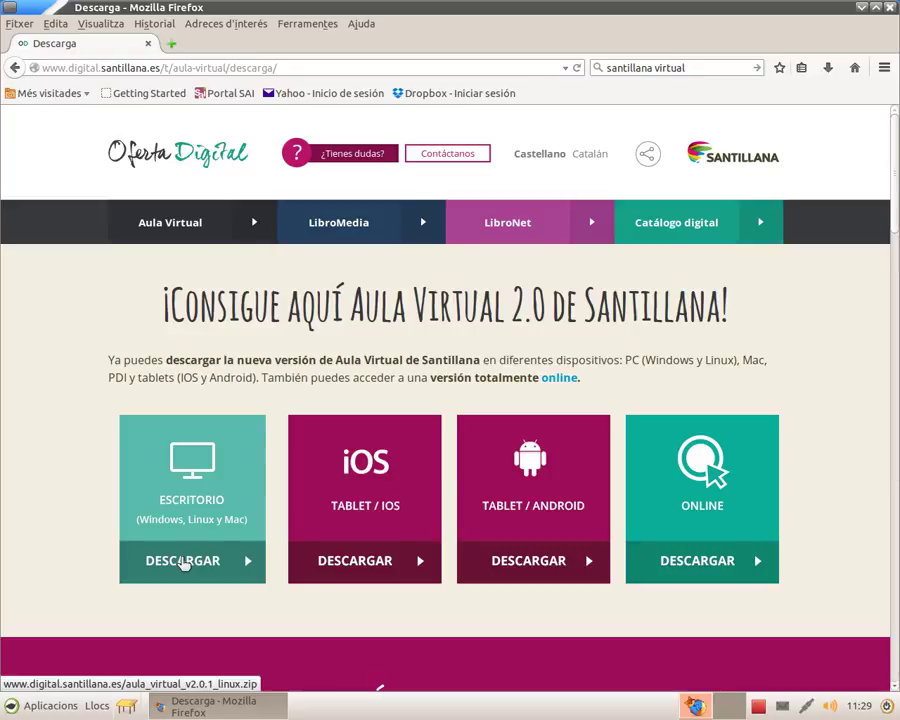
pyautogui.click(183, 563)
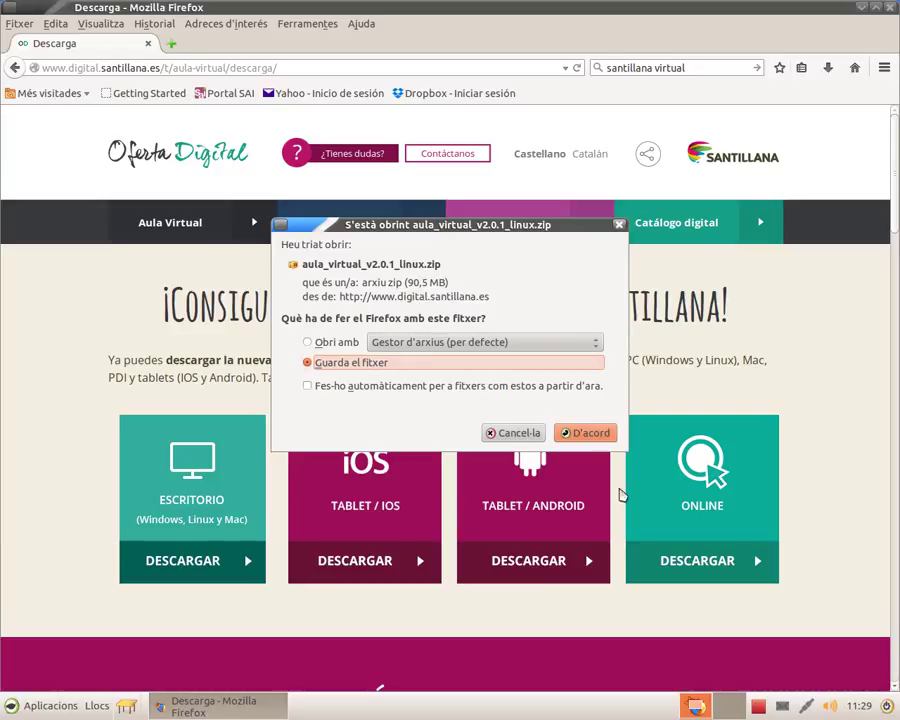
pyautogui.click(598, 433)
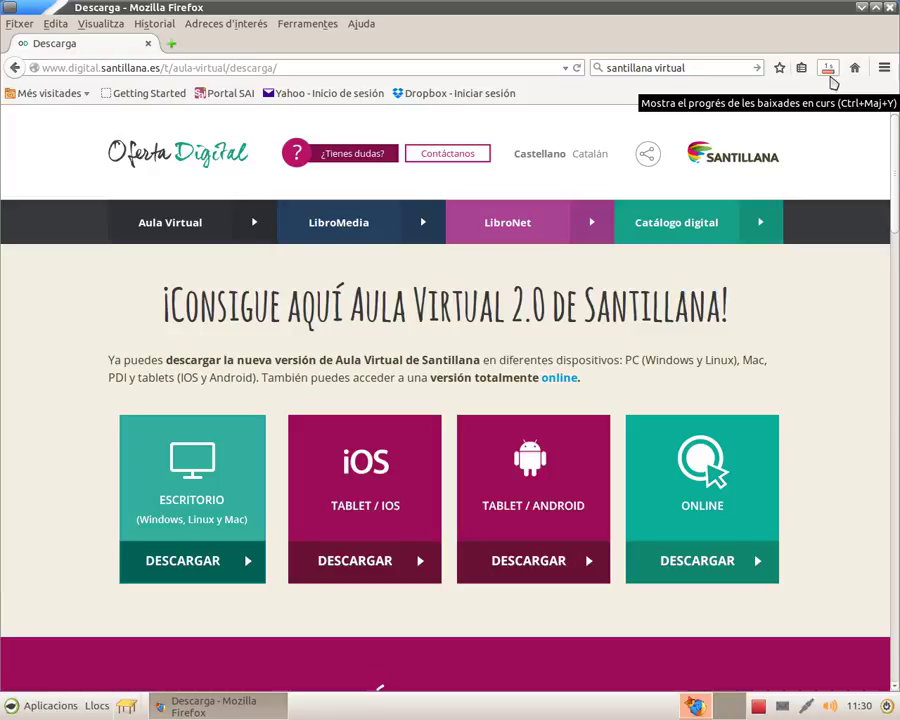
# Open the downloaded zip archive and extract only its linux32 folder into the Baixades folder of lliurex
pyautogui.click(829, 72)
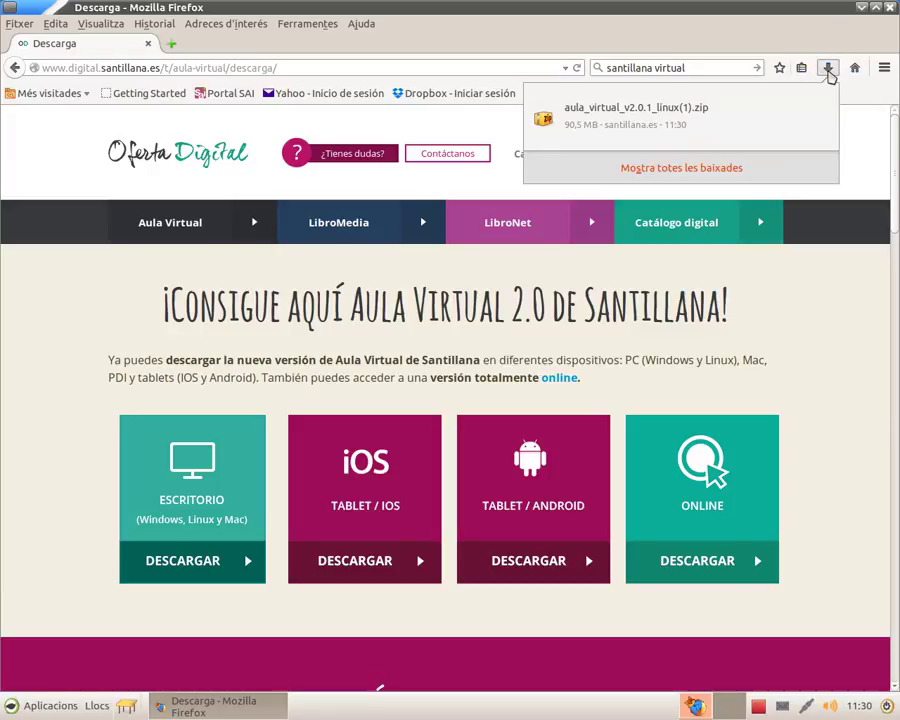
pyautogui.click(653, 122)
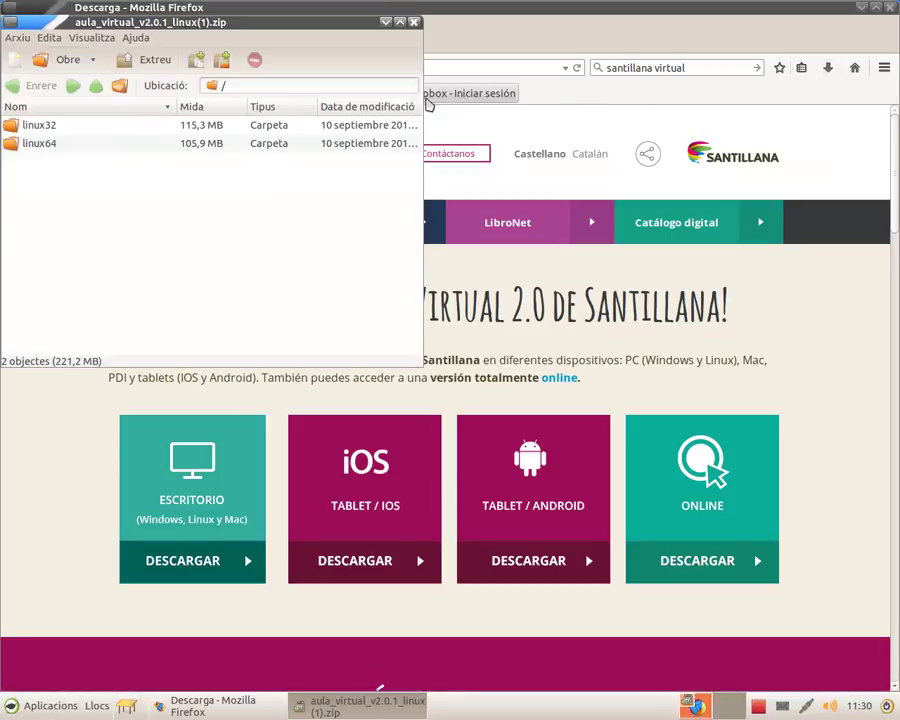
pyautogui.click(45, 130)
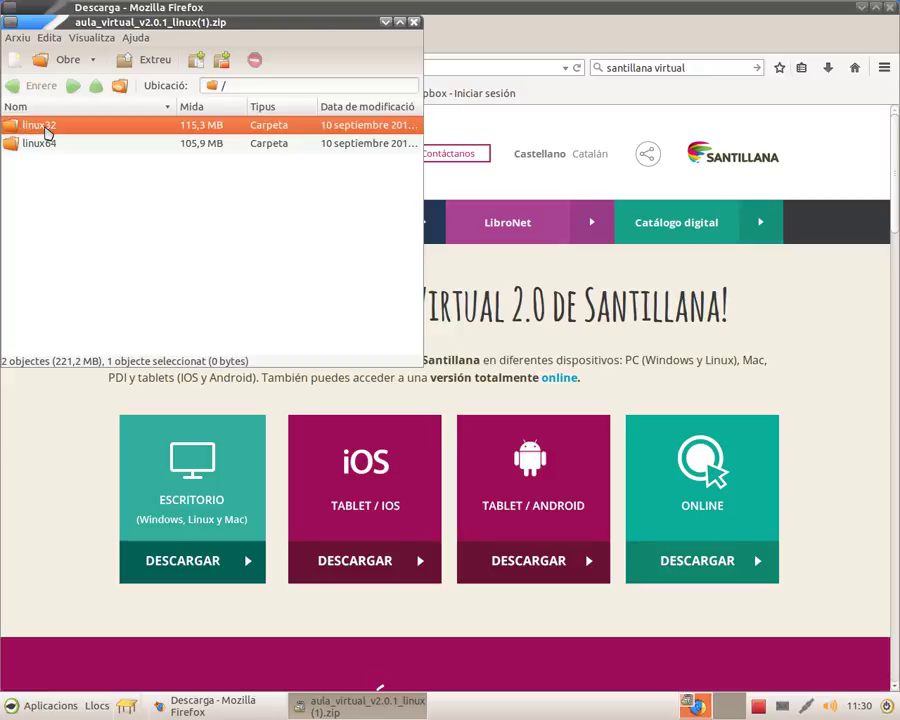
pyautogui.click(141, 62)
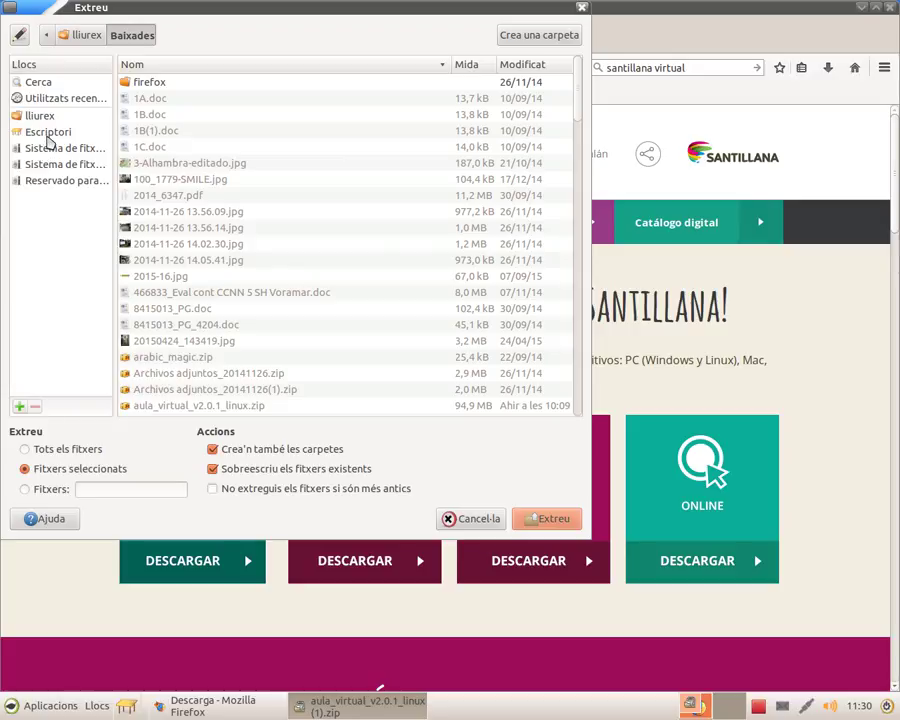
pyautogui.click(40, 117)
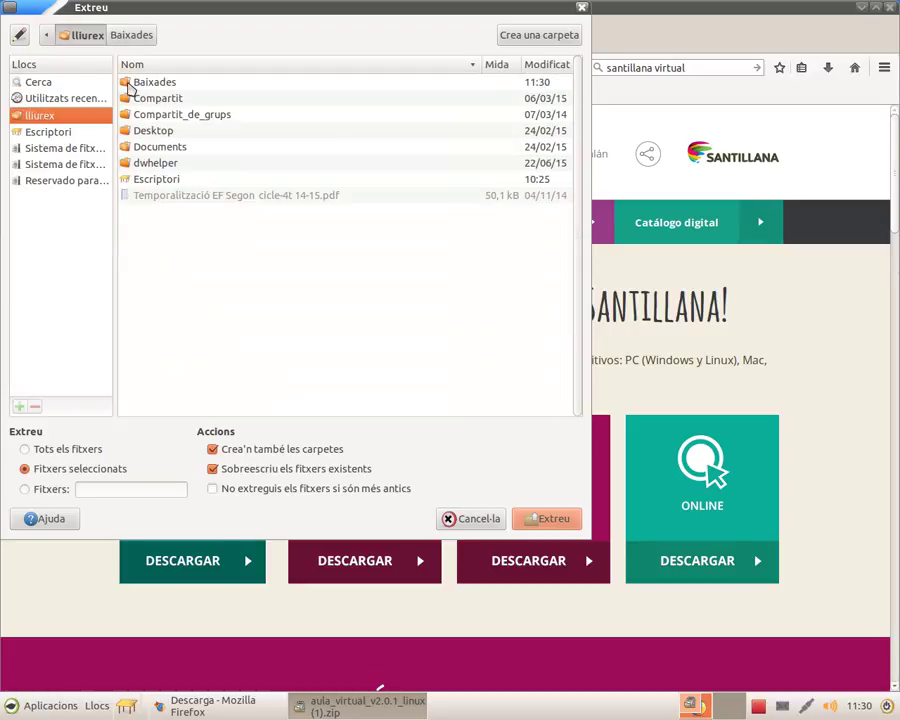
pyautogui.click(129, 85)
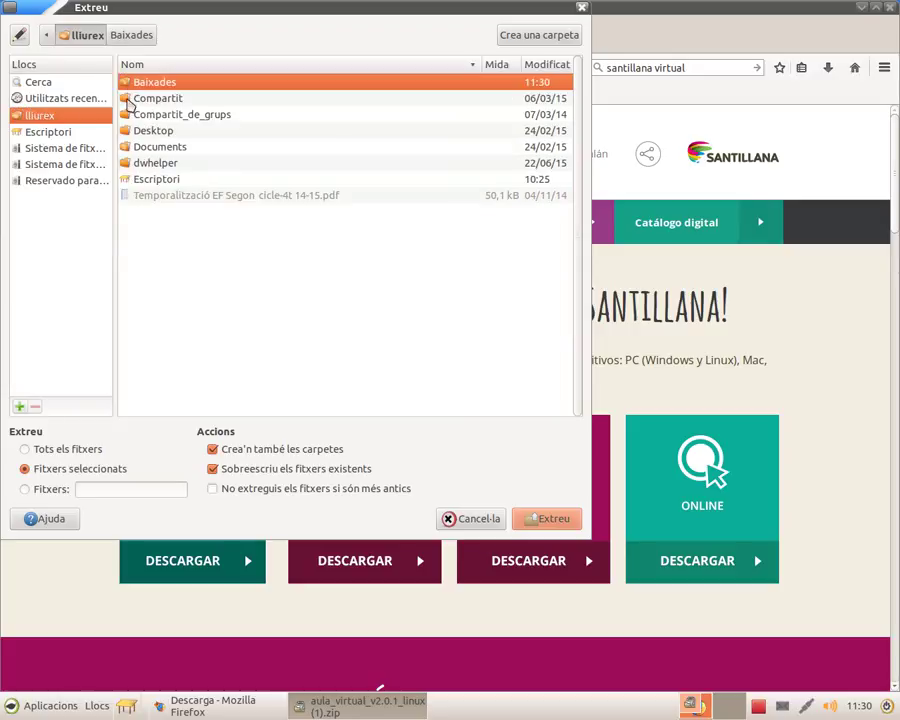
pyautogui.click(553, 518)
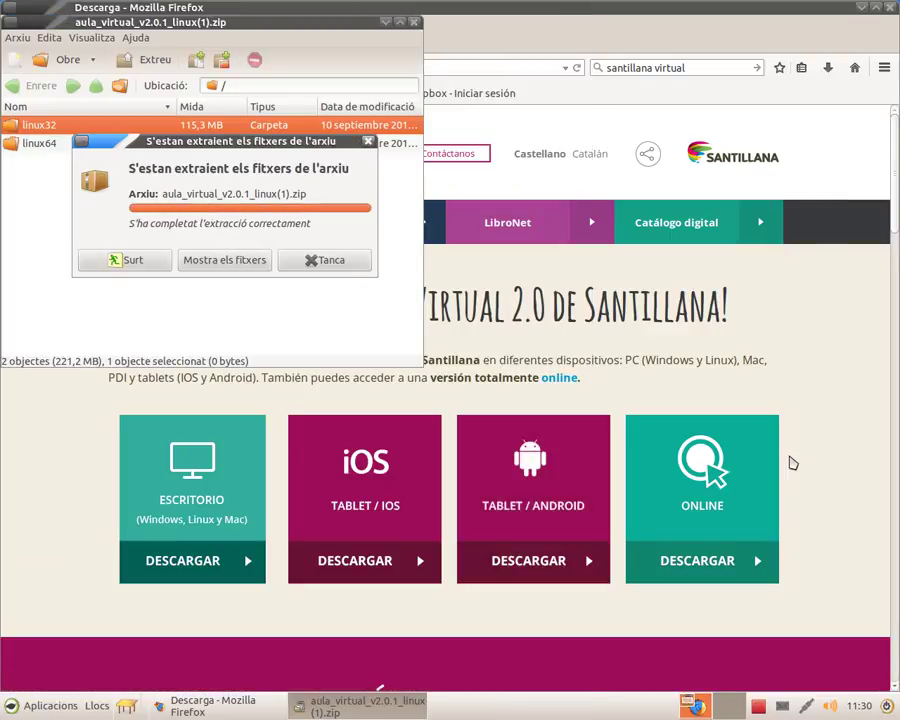
# Show the extracted files, open the linux32 folder and create a link to the nw executable
pyautogui.click(226, 260)
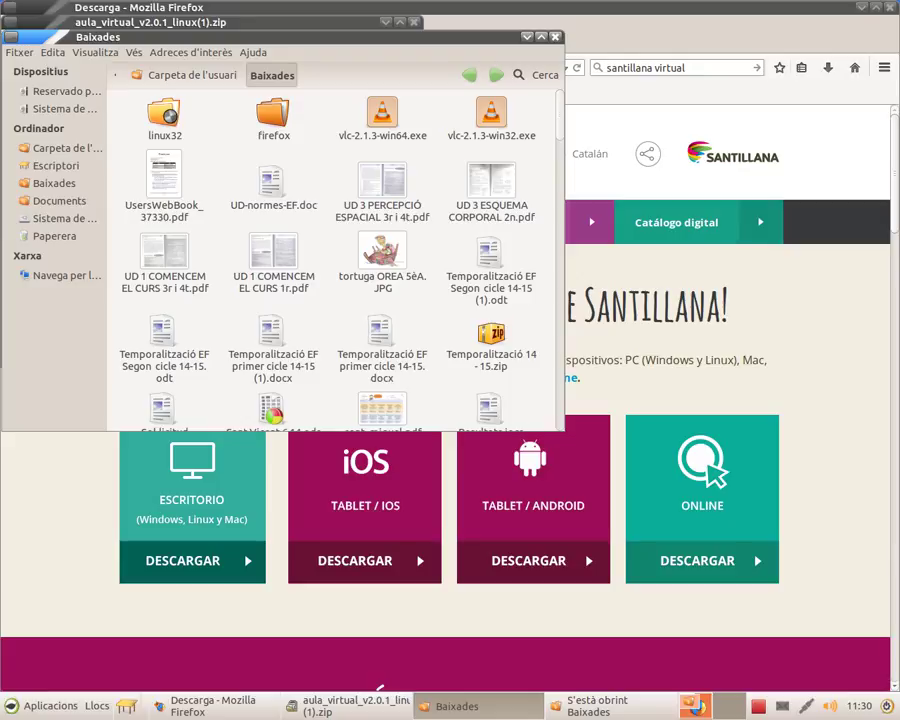
pyautogui.doubleClick(170, 116)
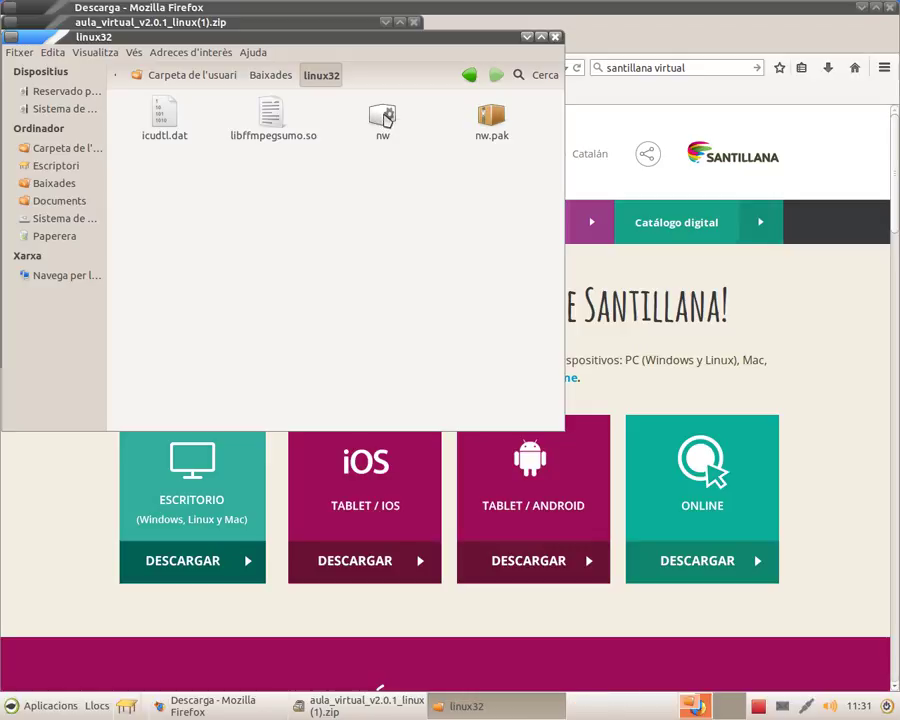
pyautogui.rightClick(386, 118)
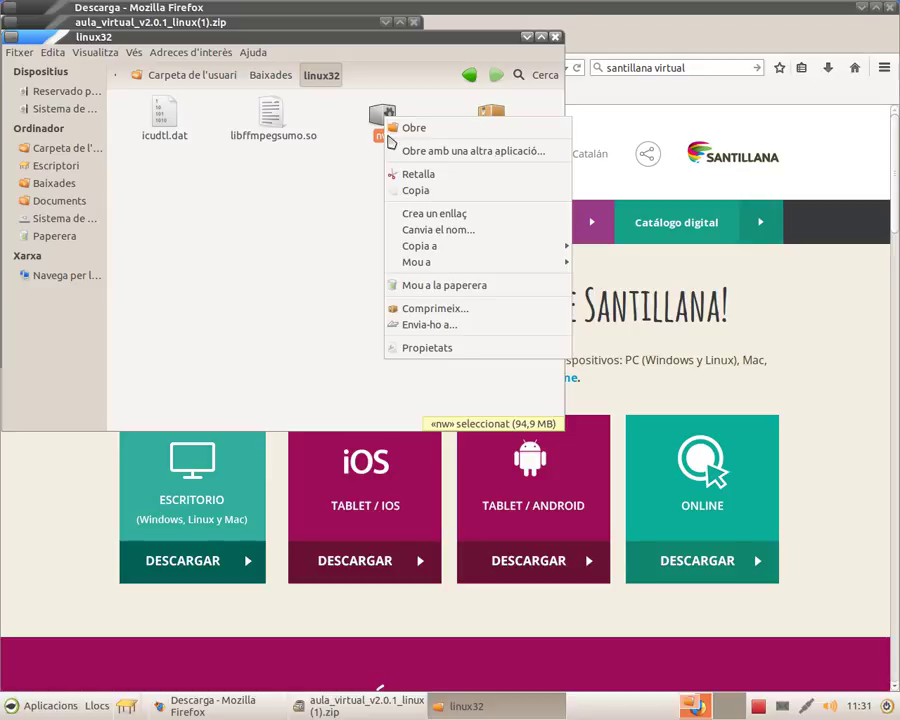
pyautogui.click(413, 216)
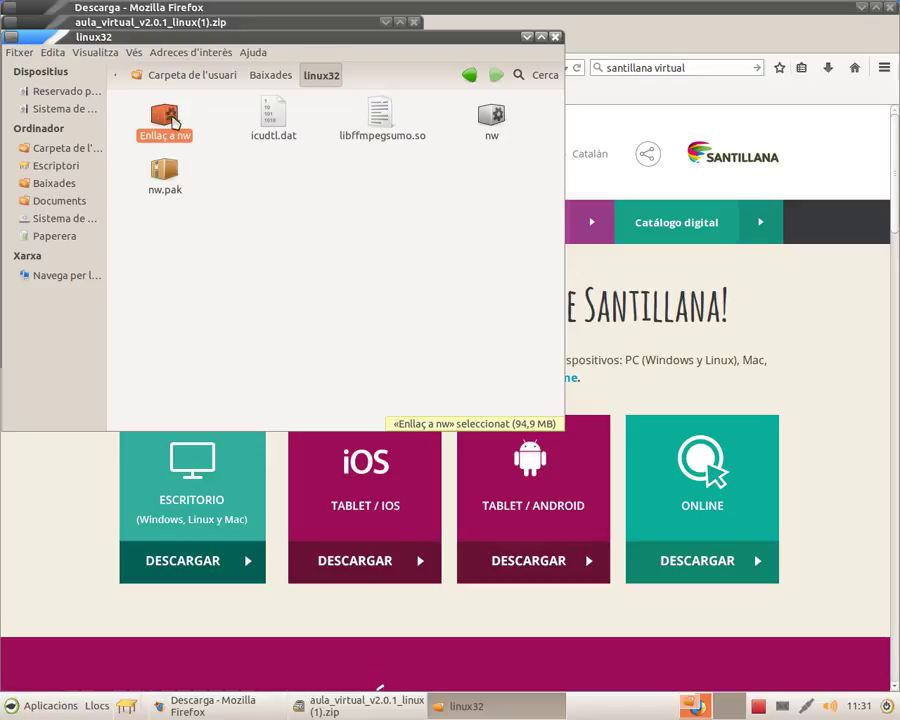
# Move the new nw link from the linux32 folder to the desktop by cutting and pasting it, minimizing the open windows
pyautogui.rightClick(174, 122)
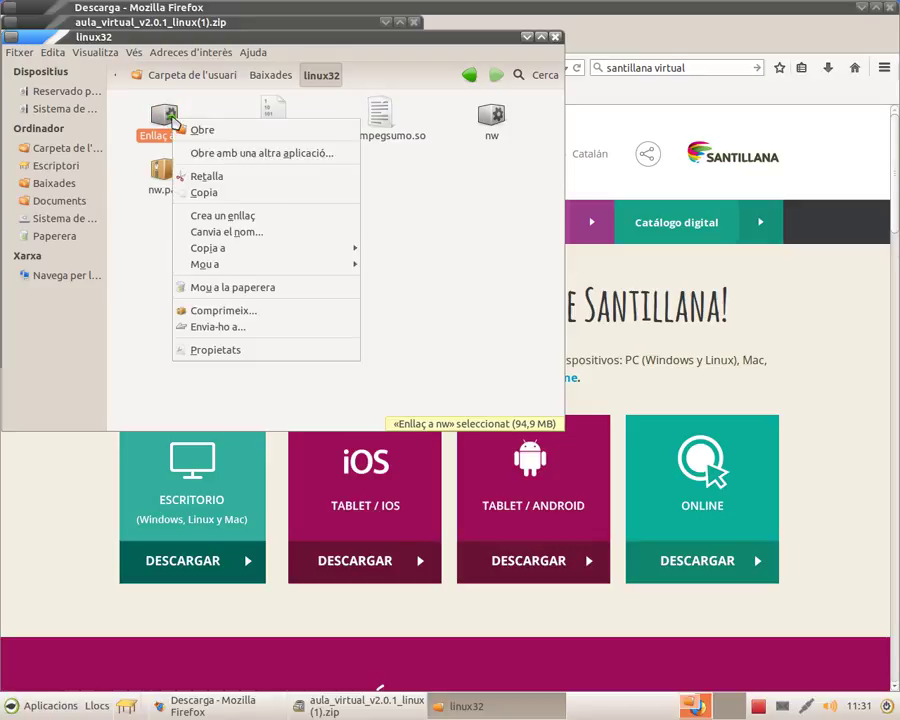
pyautogui.click(224, 178)
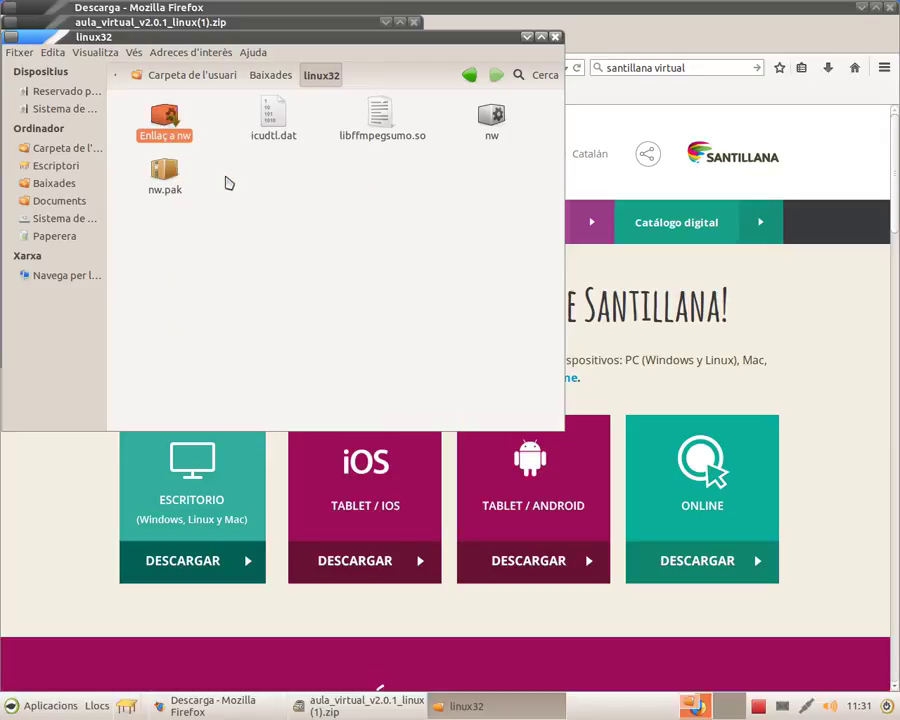
pyautogui.click(860, 8)
pyautogui.click(527, 38)
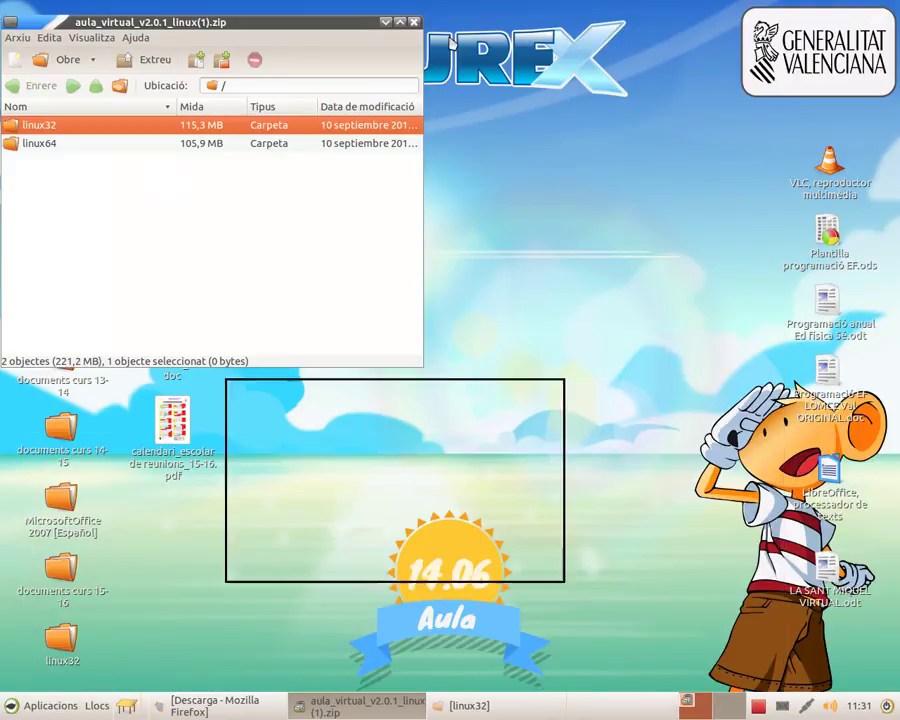
pyautogui.click(387, 24)
pyautogui.rightClick(484, 201)
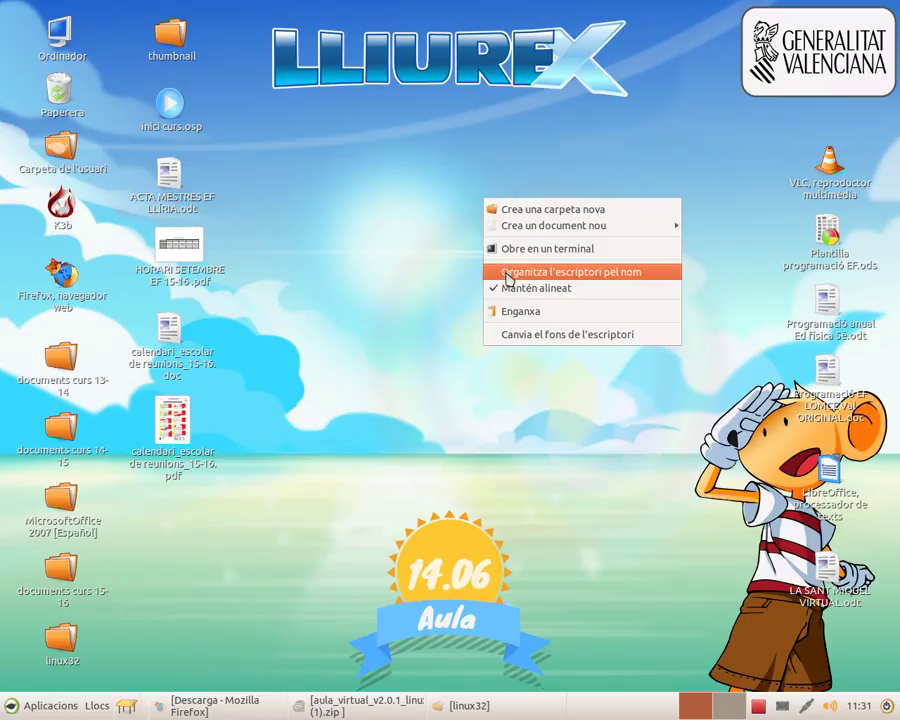
pyautogui.click(516, 314)
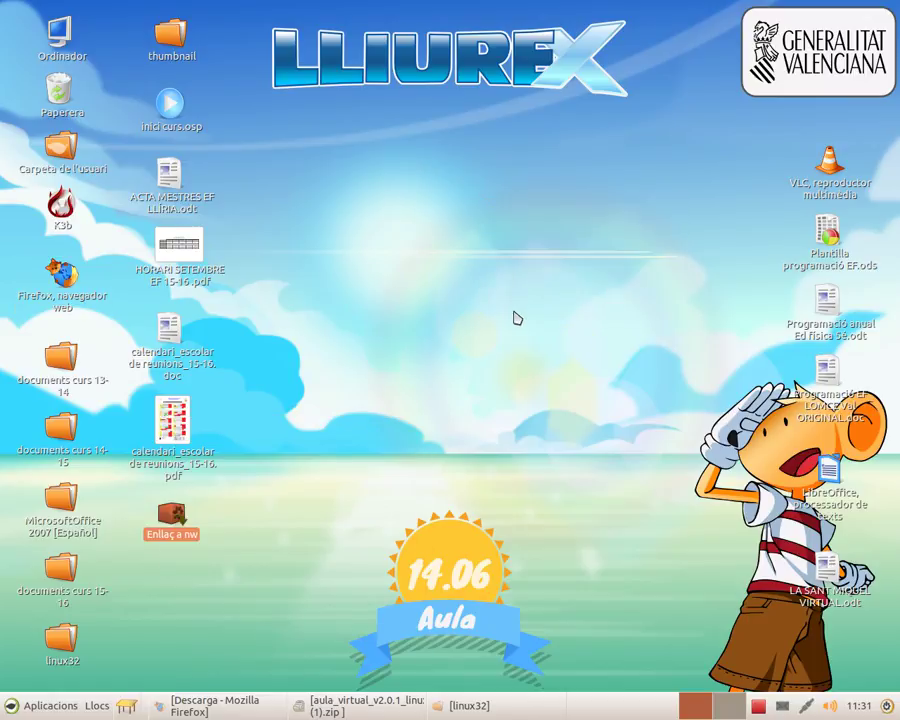
pyautogui.click(246, 543)
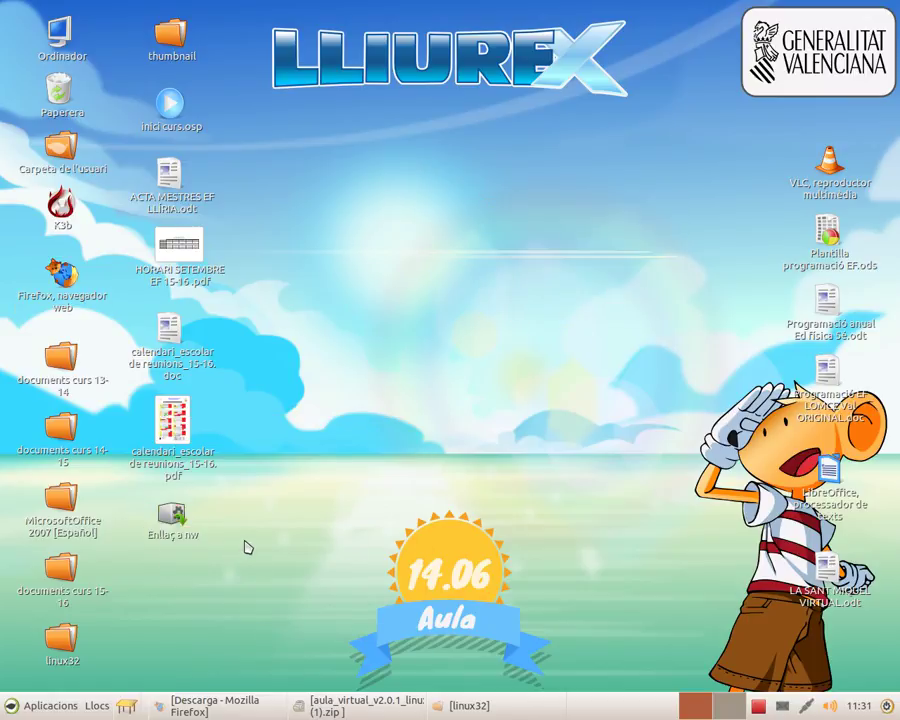
# Rename the nw link on the desktop to SANTILLANA
pyautogui.click(190, 543)
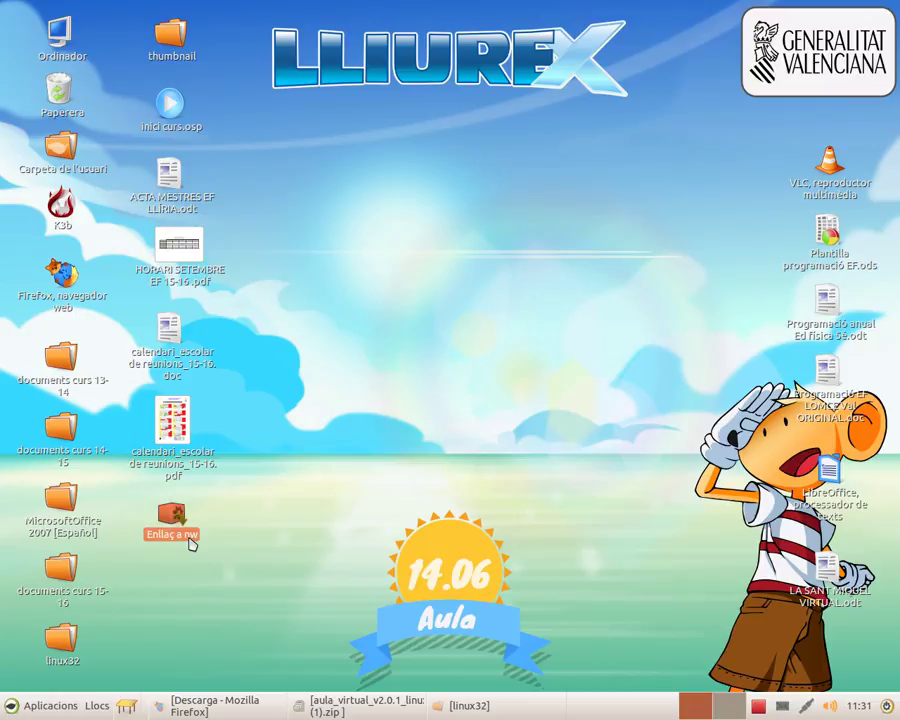
pyautogui.rightClick(190, 543)
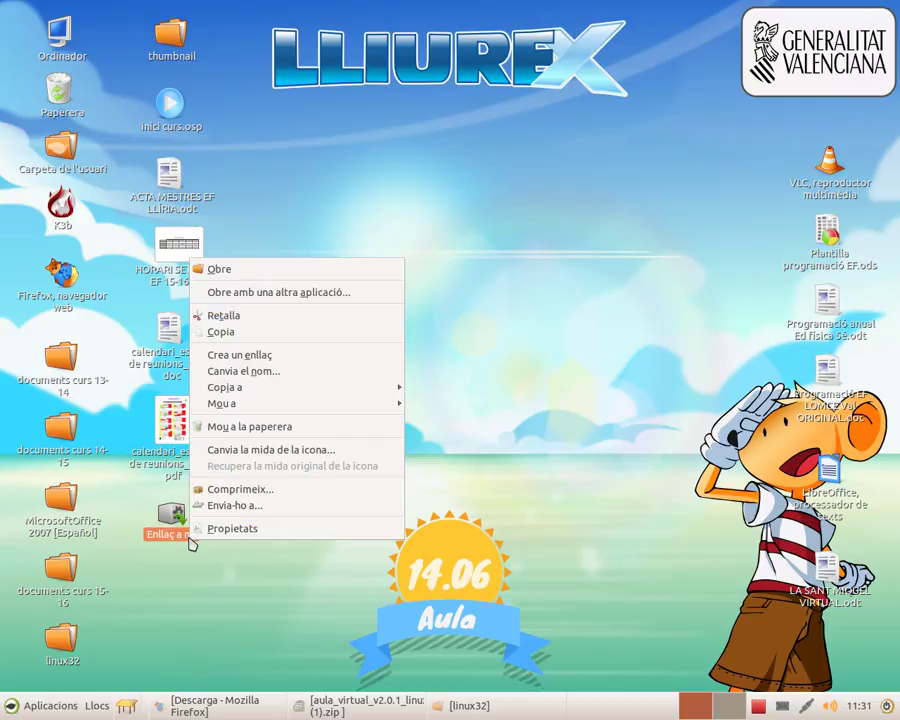
pyautogui.click(262, 372)
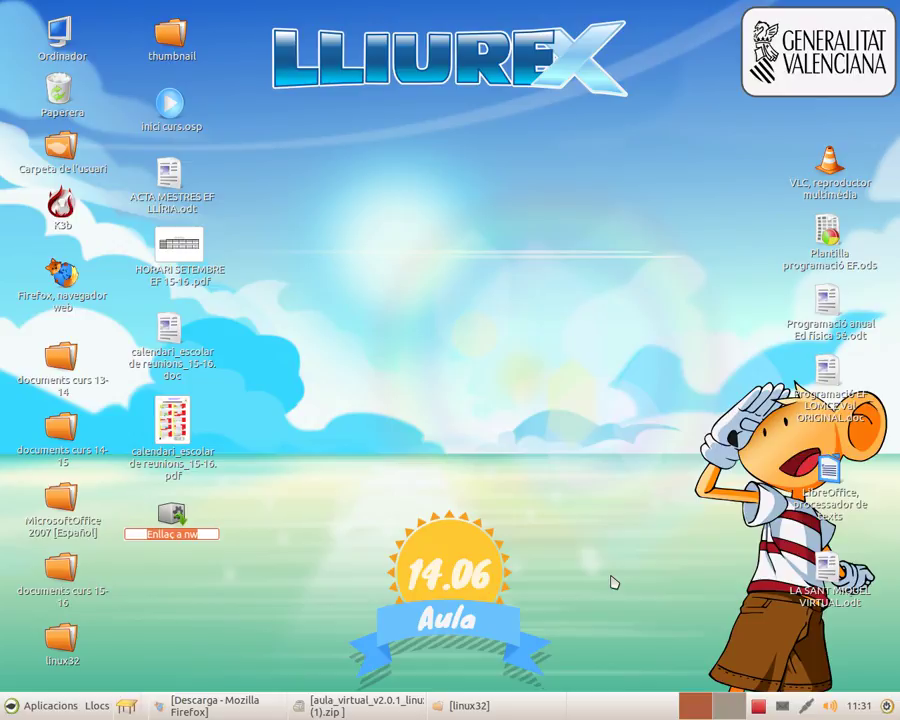
pyautogui.write('SANTILLANA')
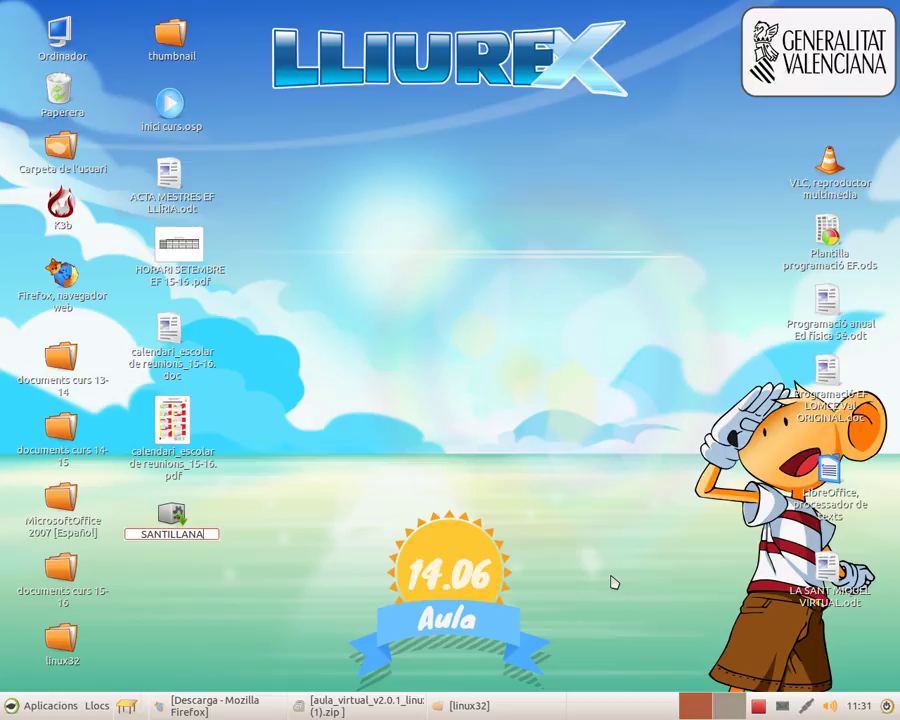
pyautogui.press('Return')
# Launch Aula Virtual from the SANTILLANA desktop link to check it, and close its window
pyautogui.doubleClick(172, 515)
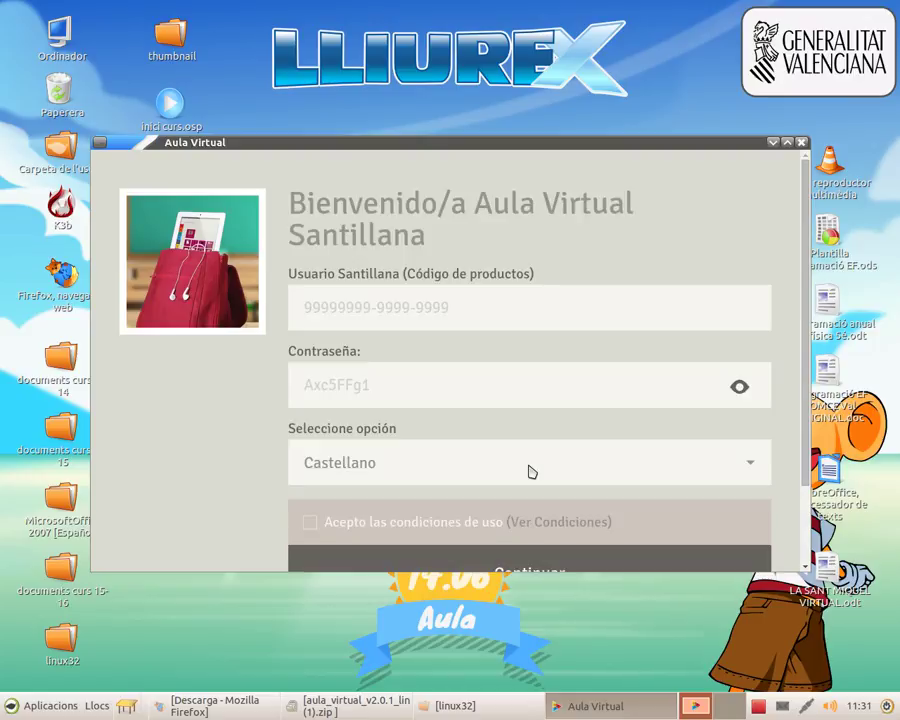
pyautogui.click(801, 142)
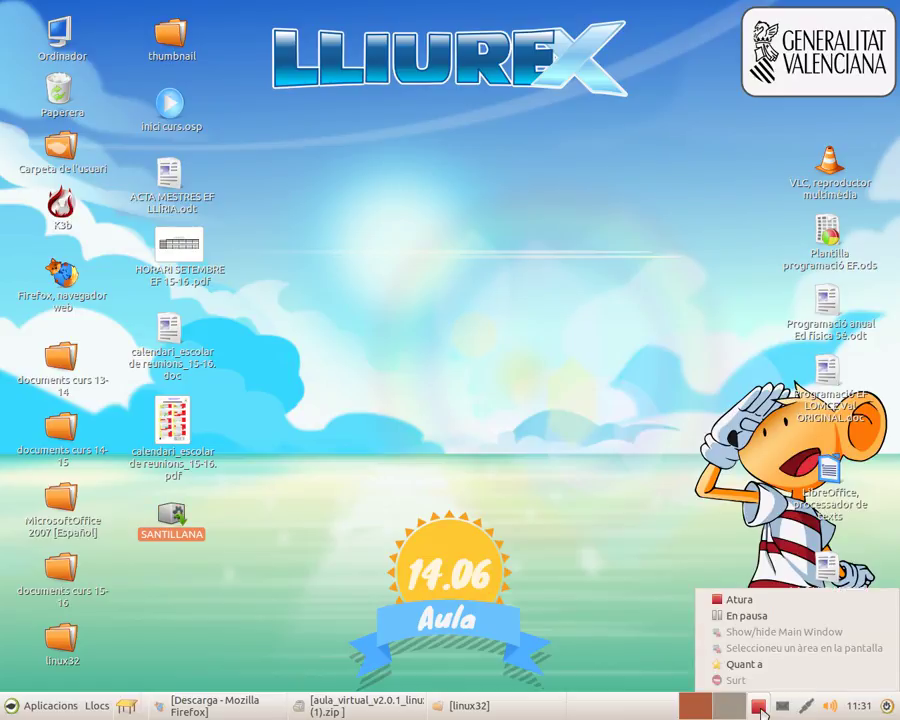